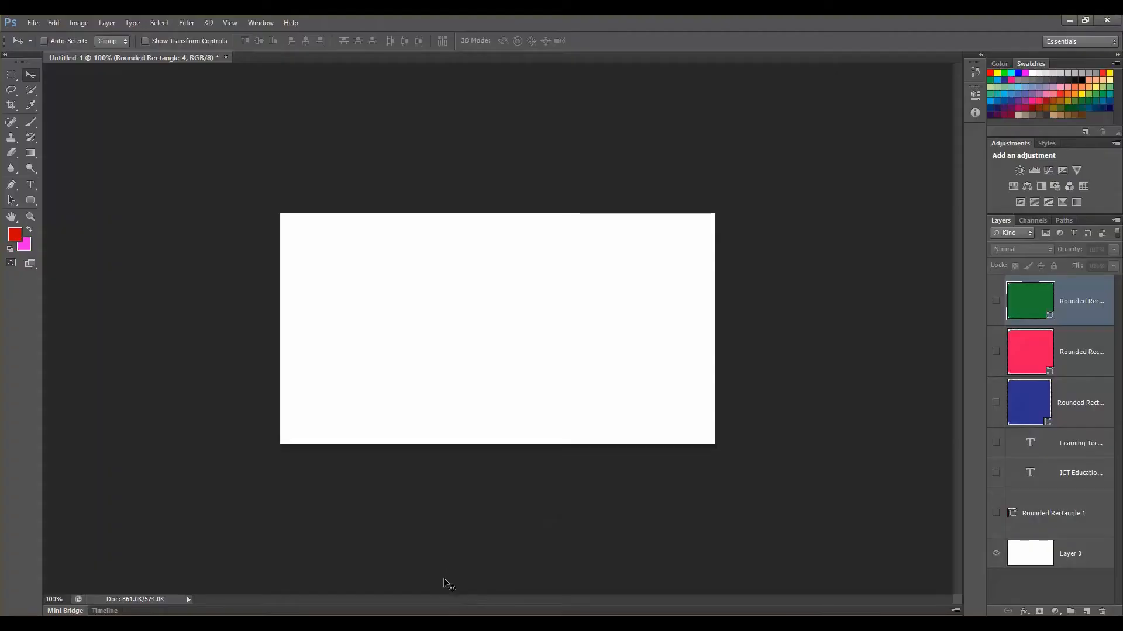
Open Image3_Root.jpg and convert its locked background into a regular layer with the default settings.
left_click(40, 25)
left_click(35, 53)
left_click(742, 375)
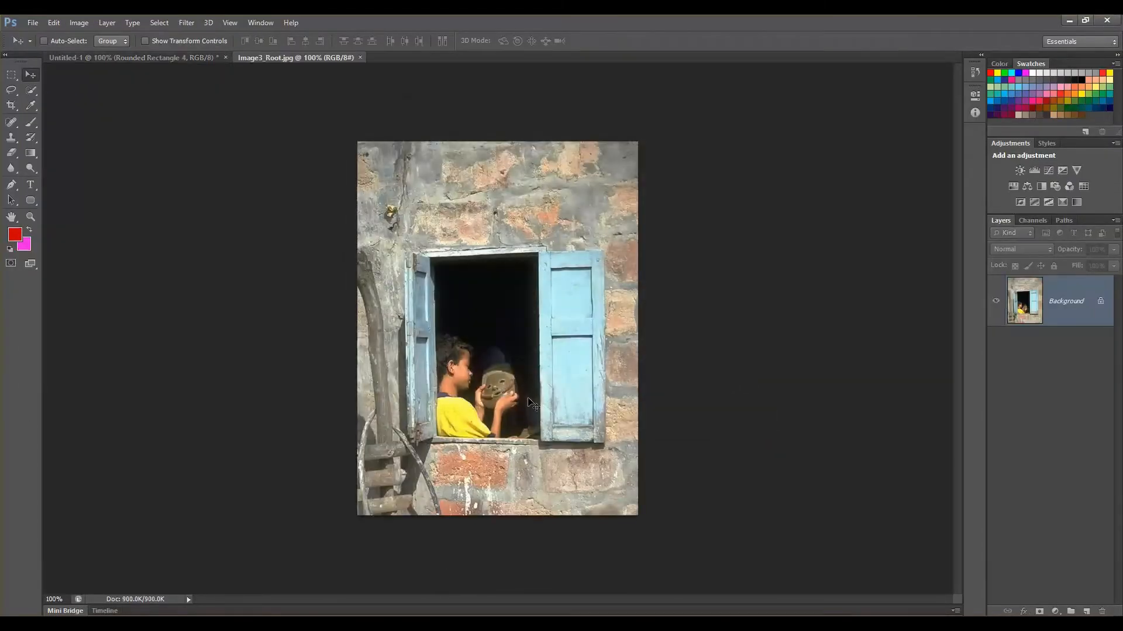
key("ctrl+plus")
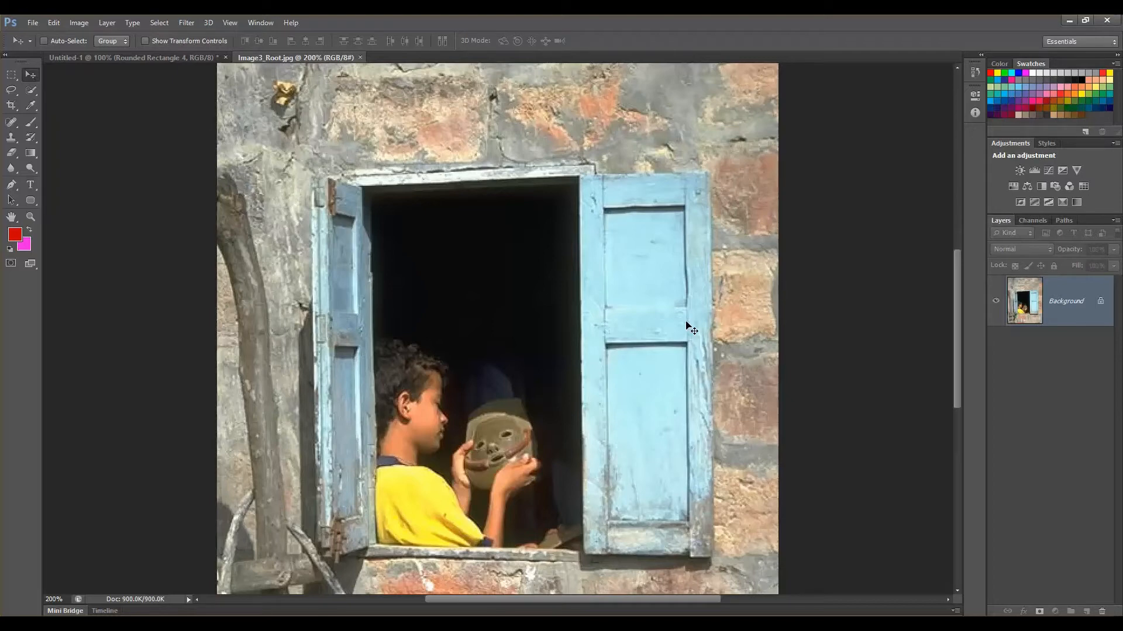
double_click(1099, 303)
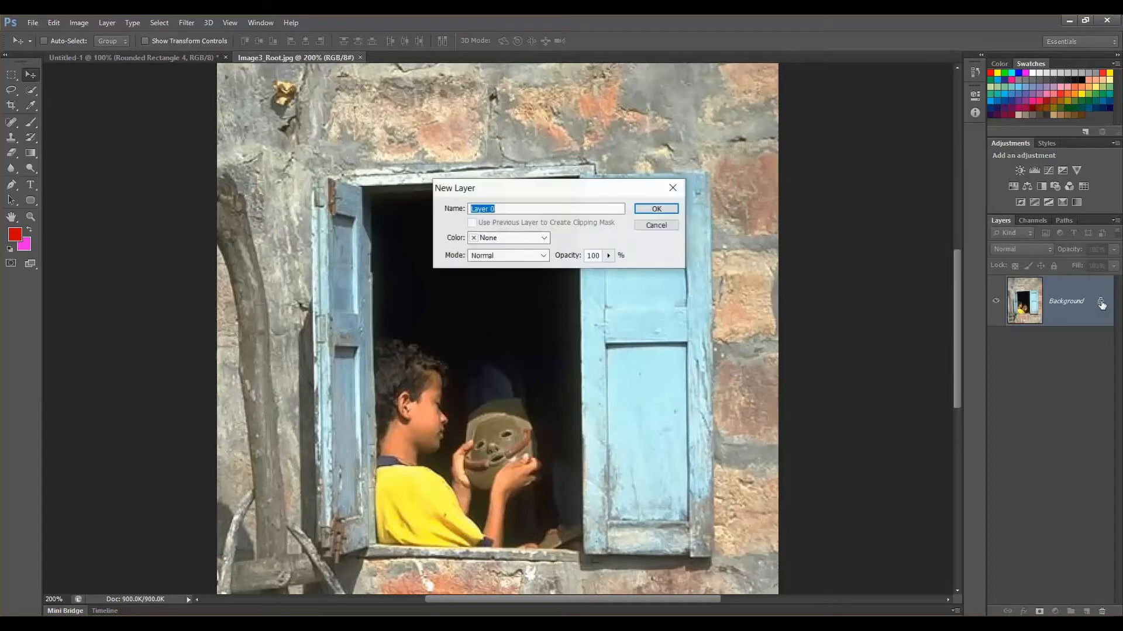
left_click(656, 209)
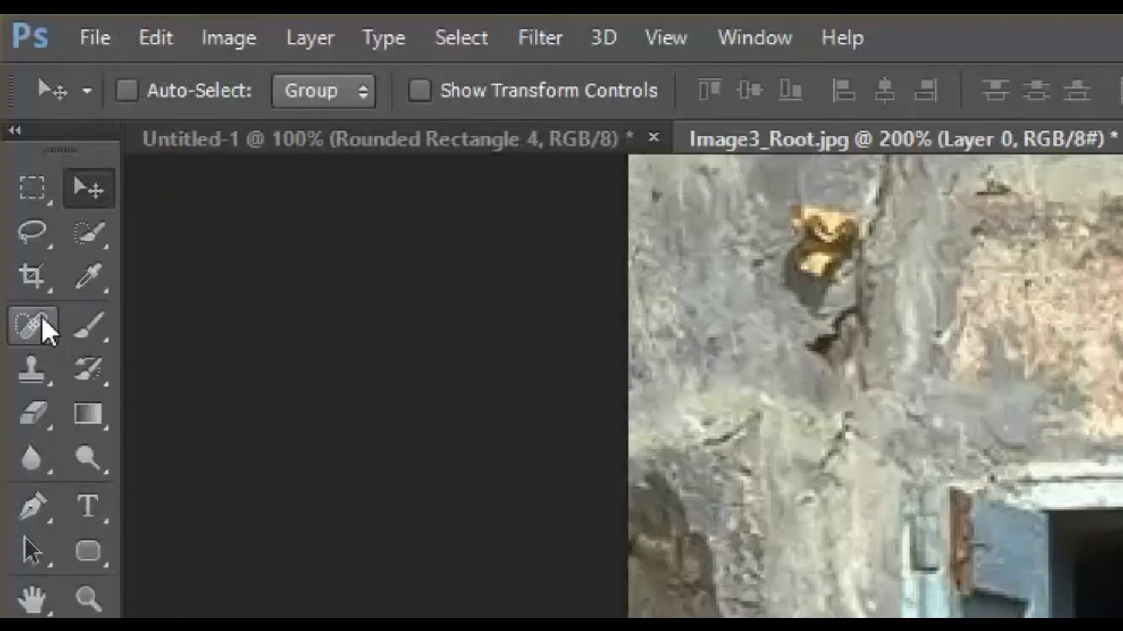
Sample the light blue of the open window shutter beside the boy as the foreground color with the Eyedropper.
left_click(14, 121)
left_click(97, 263)
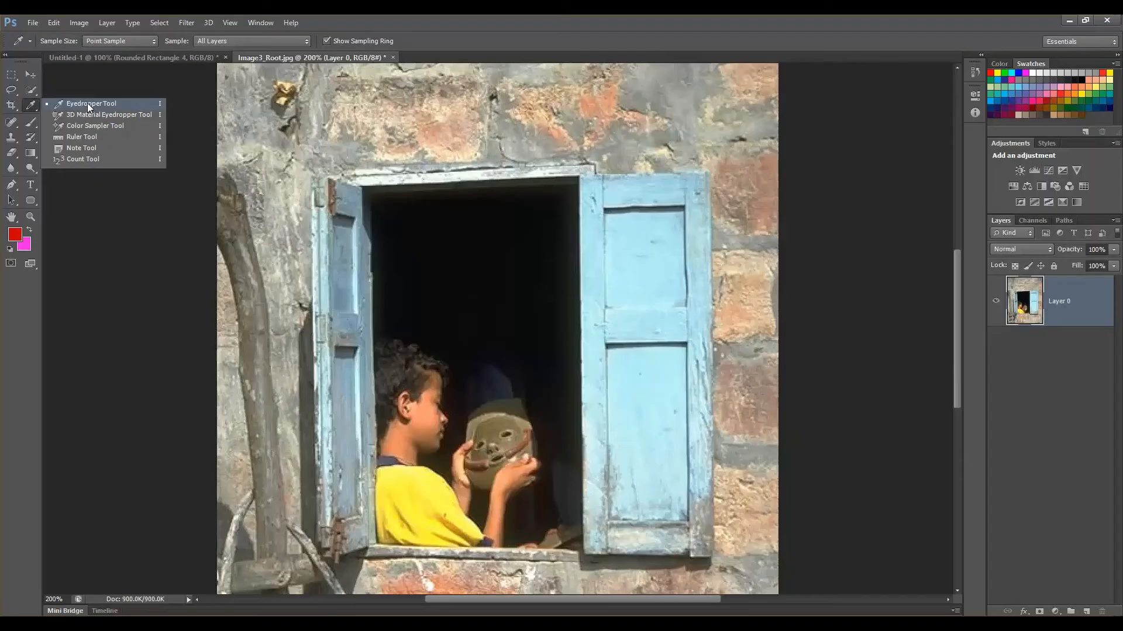
left_click(253, 271)
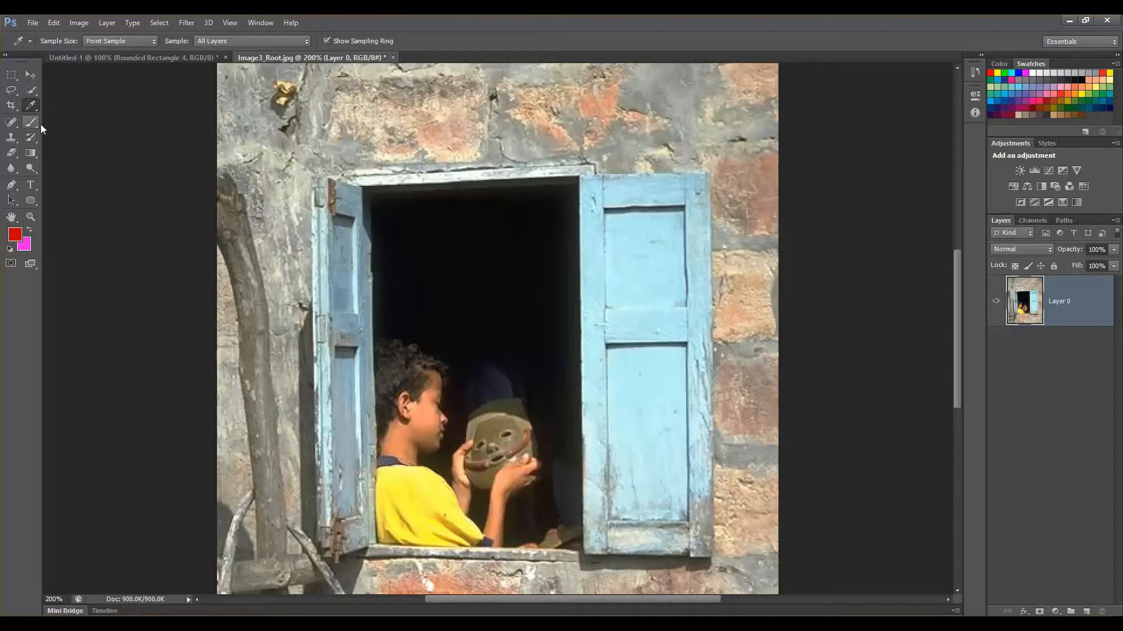
left_click(26, 75)
key("i")
left_click(638, 258)
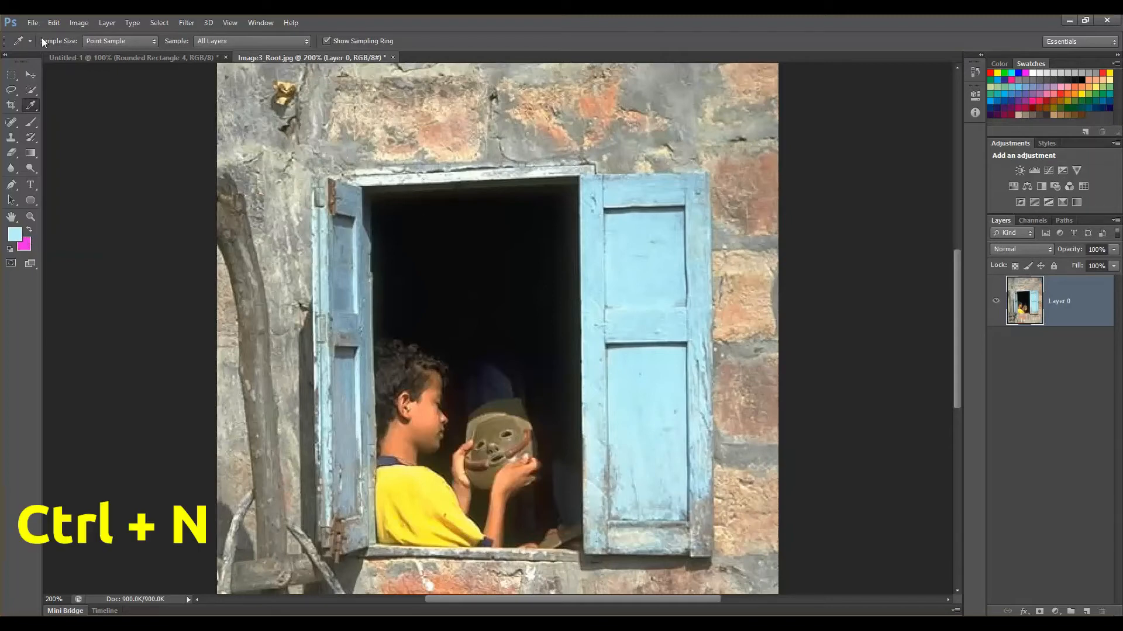
Create a new blank document and fill a rectangular selection near its middle with the sampled light blue.
key("ctrl+n")
left_click(653, 178)
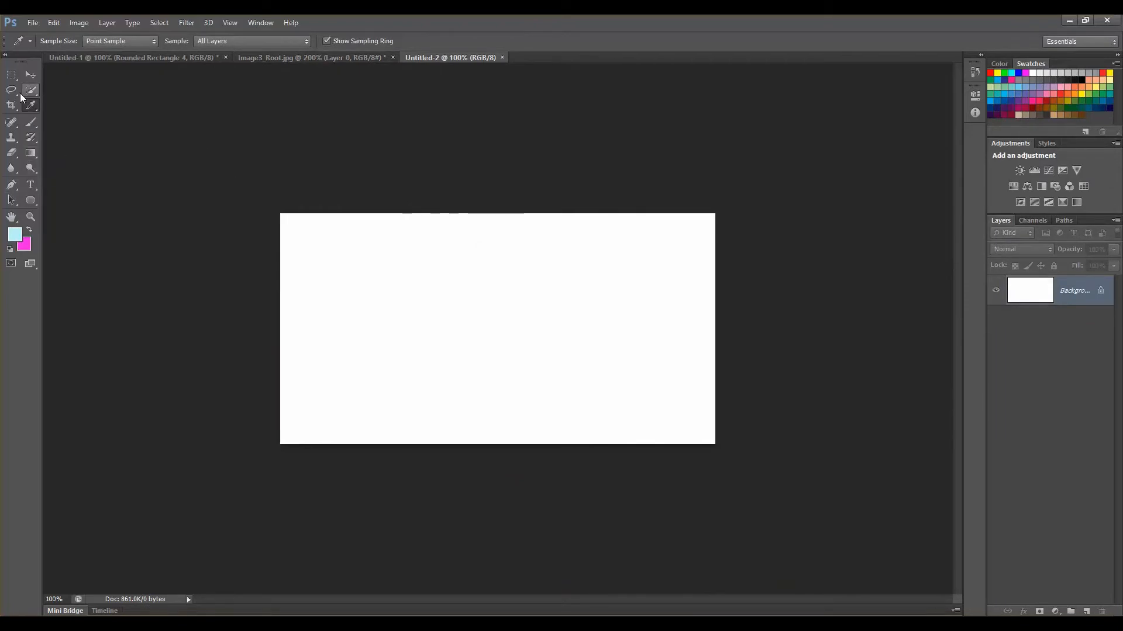
left_click(12, 74)
left_click(82, 72)
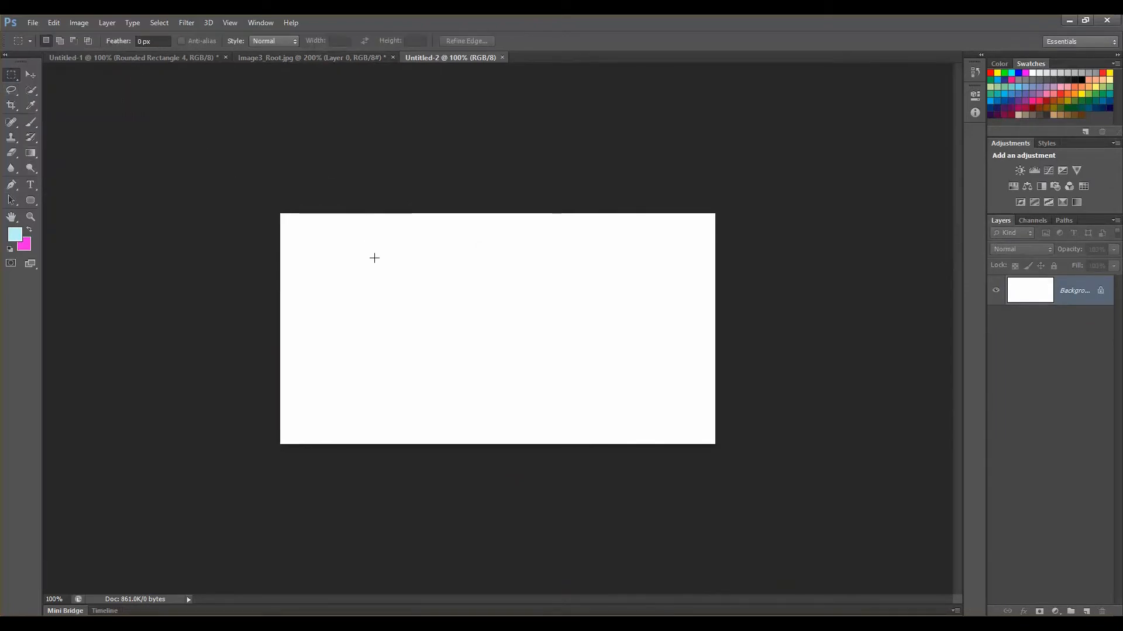
left_click_drag(375, 258, 589, 370)
key("alt+BackSpace")
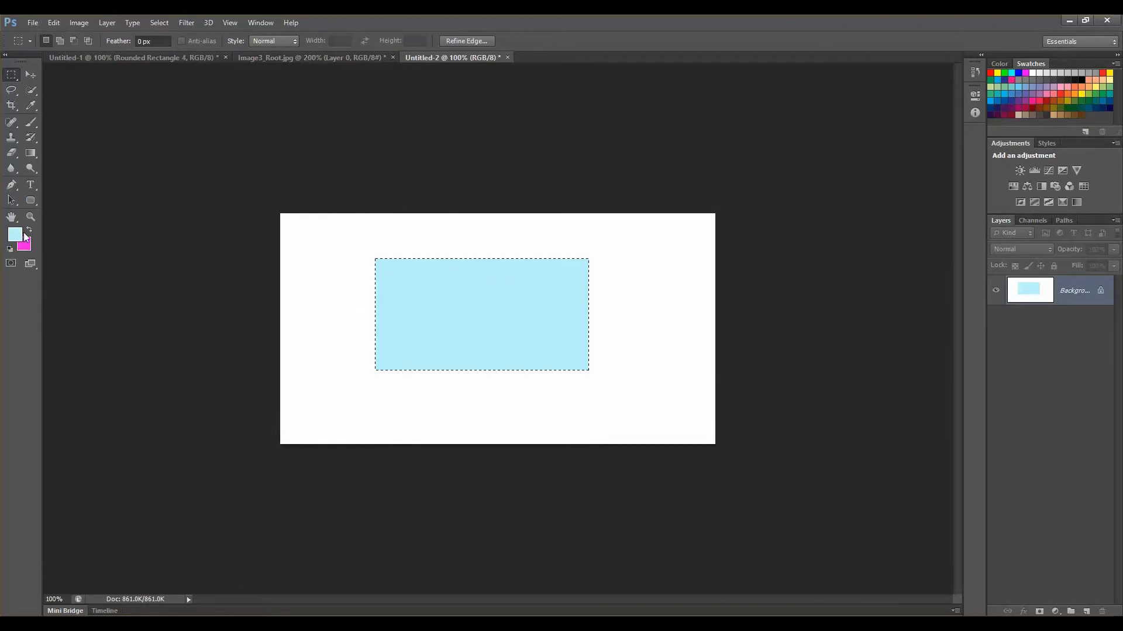
key("ctrl+plus")
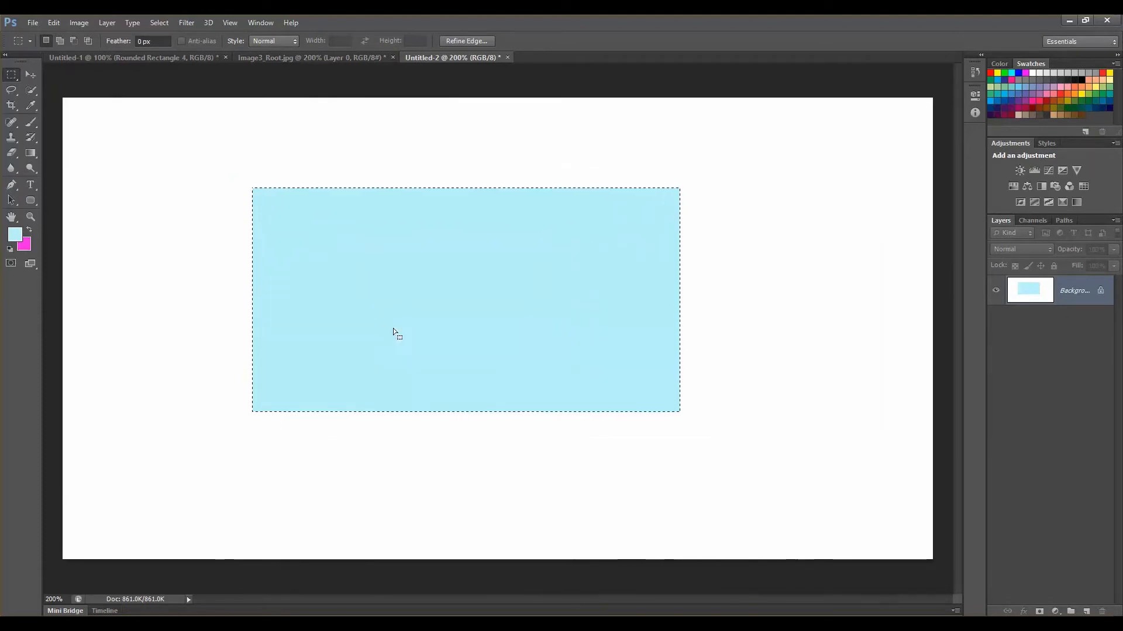
key("ctrl+minus")
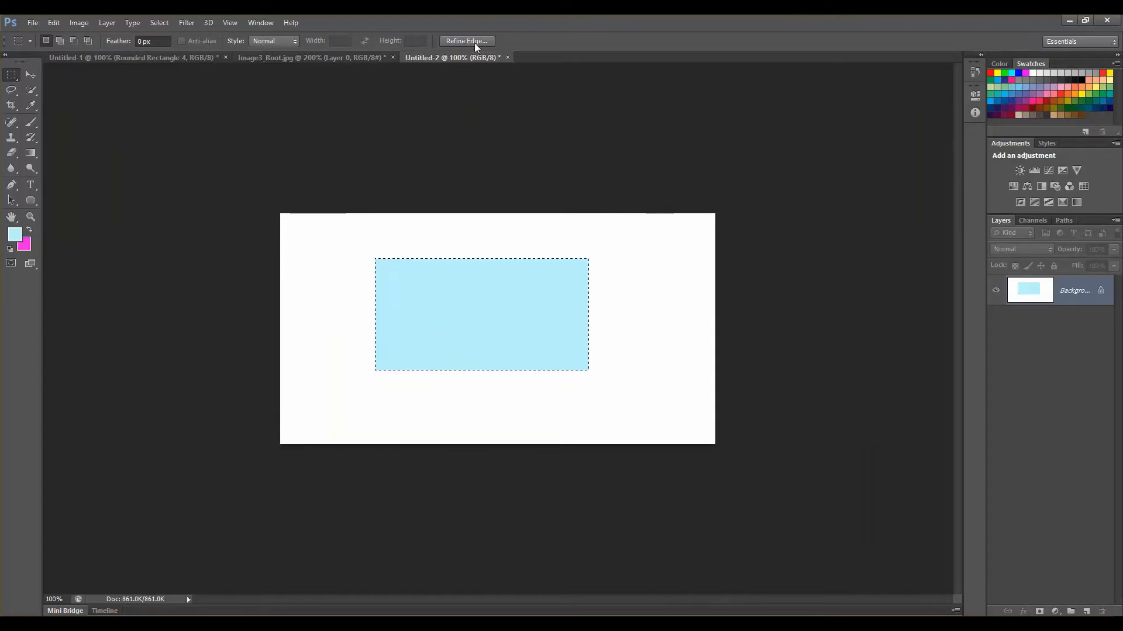
Sample the dark blue-grey of the boy's shirt collar in Image3_Root.jpg as the foreground color.
left_click(285, 59)
scroll(417, 502, "down", 1)
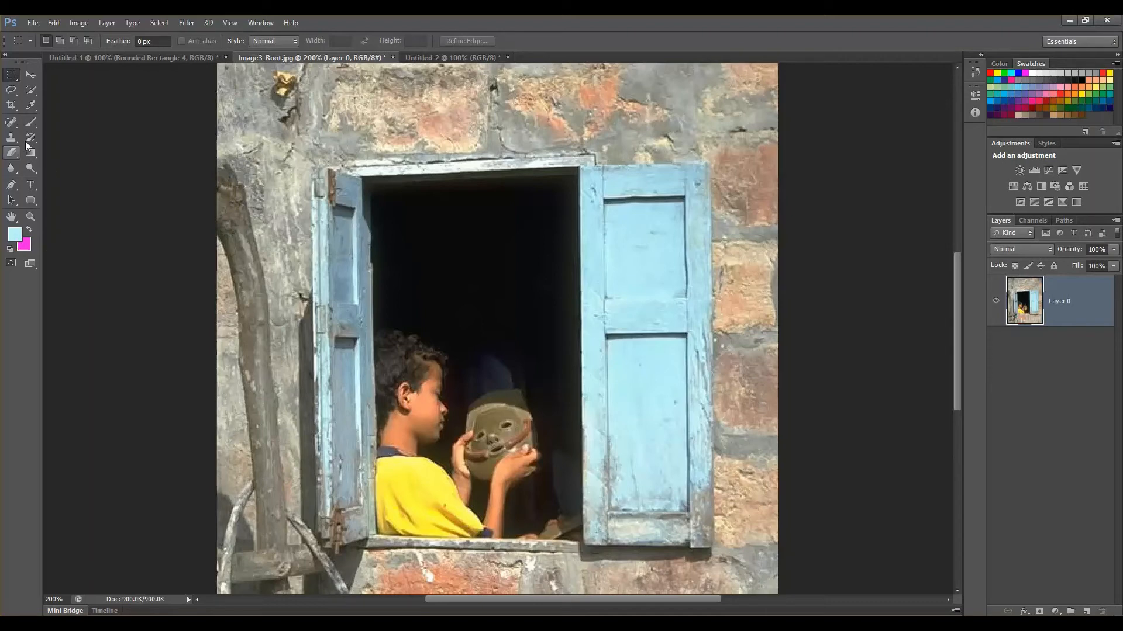
left_click(31, 106)
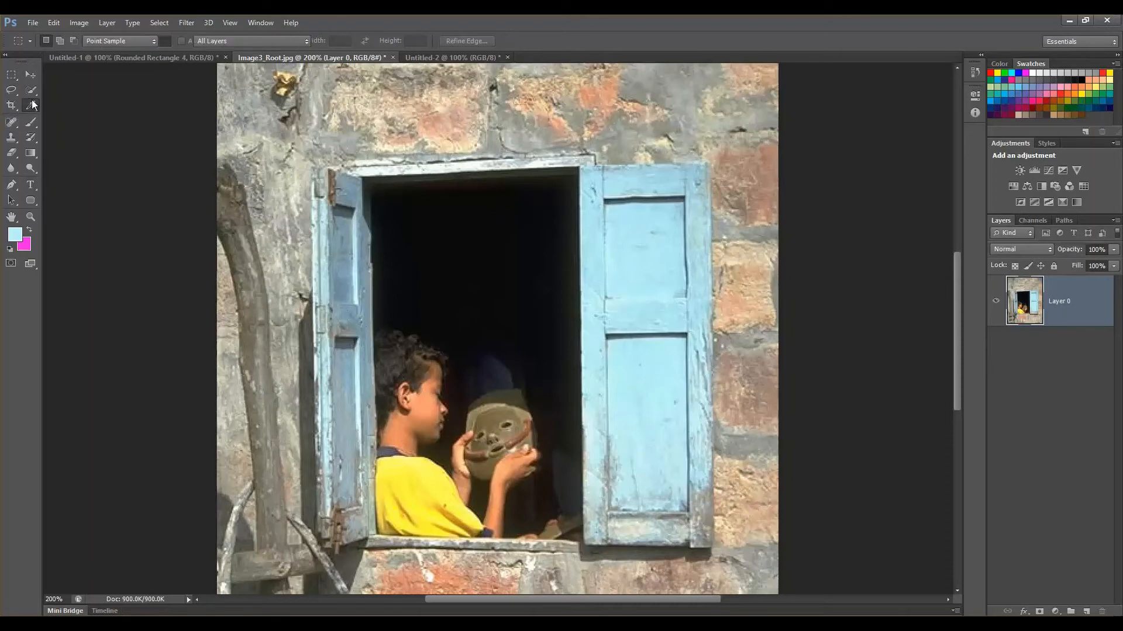
left_click(393, 447)
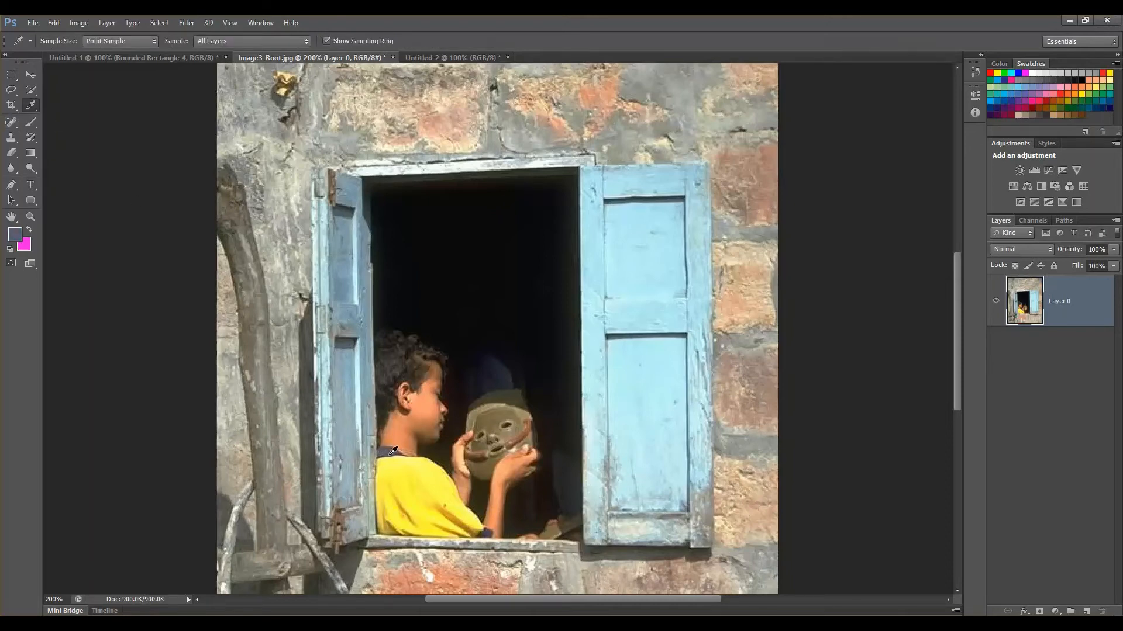
left_click(390, 449)
Fill a rectangular selection overlapping the light blue rectangle's upper-right corner in Untitled-2 with the sampled blue-grey.
left_click(447, 57)
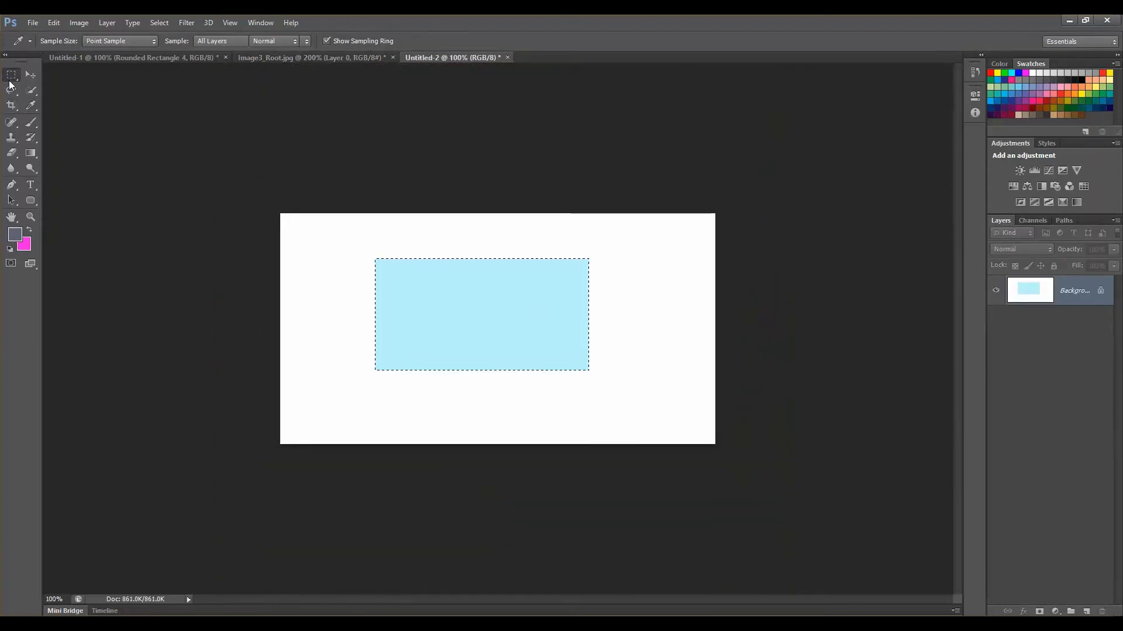
key("m")
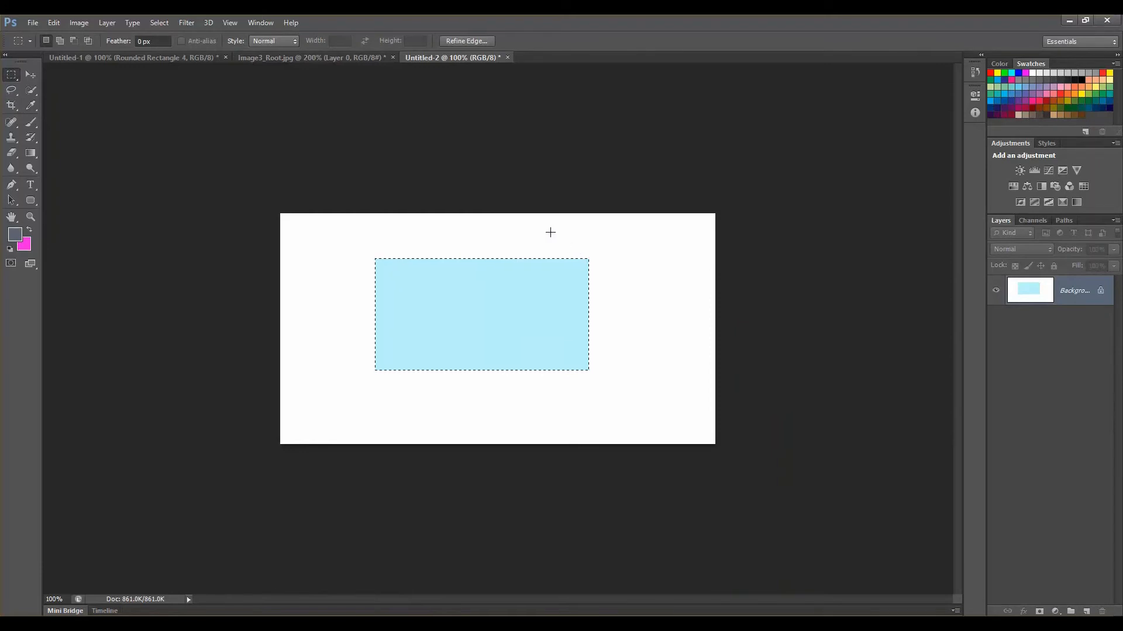
left_click_drag(550, 232, 682, 346)
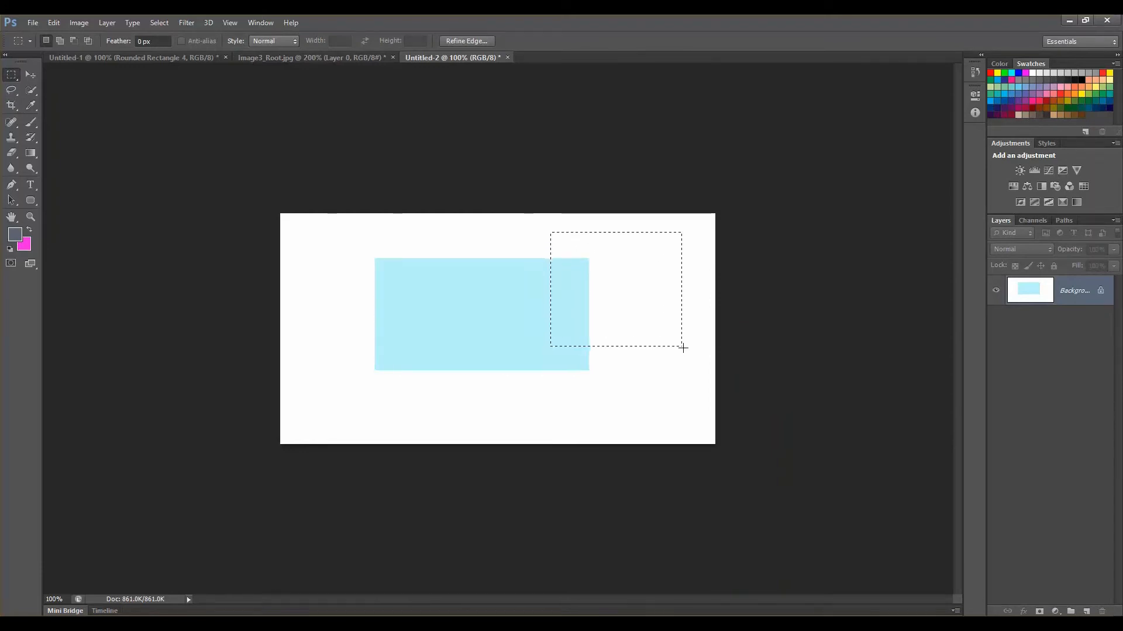
key("alt+BackSpace")
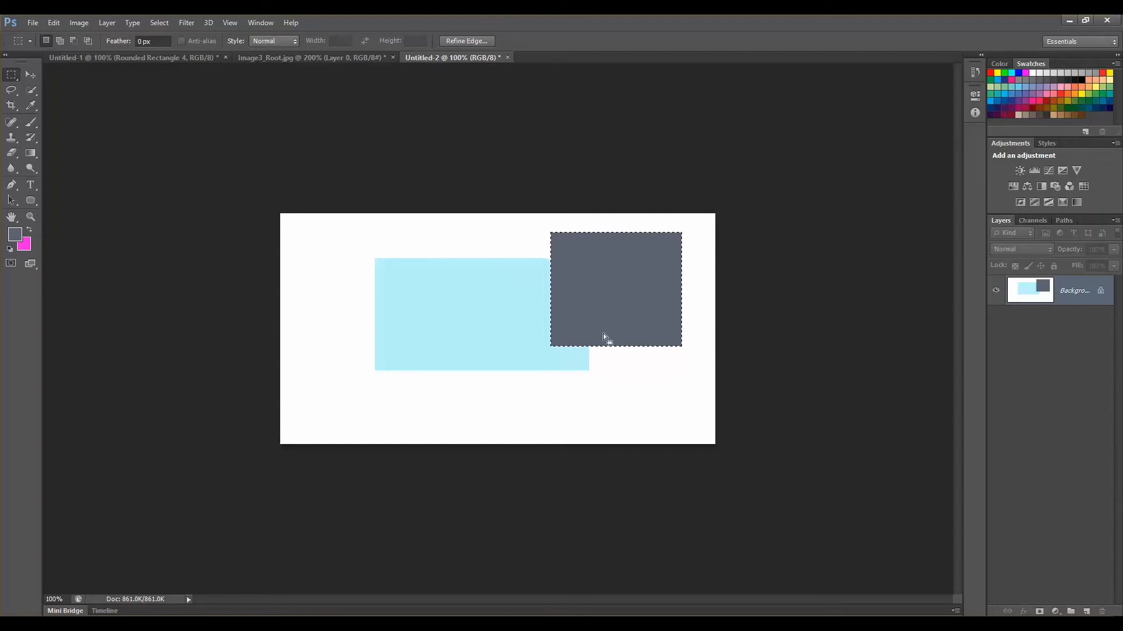
Sample the yellow of the boy's shirt and fill an elliptical selection over the light blue rectangle's left end in Untitled-2 with it.
left_click(303, 57)
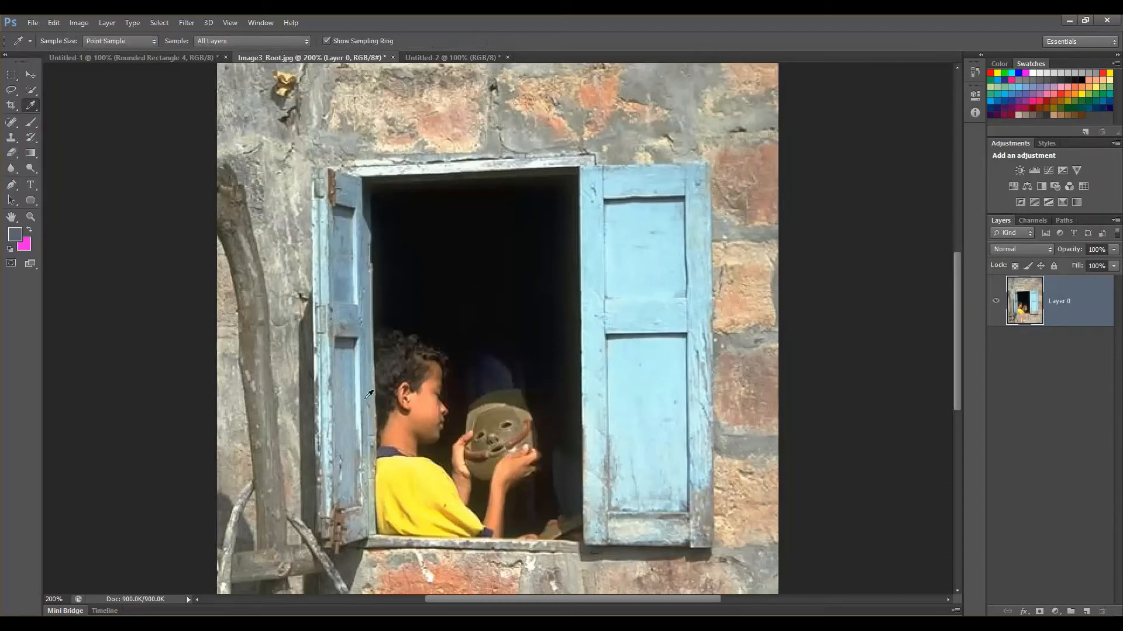
left_click(419, 471)
left_click(448, 57)
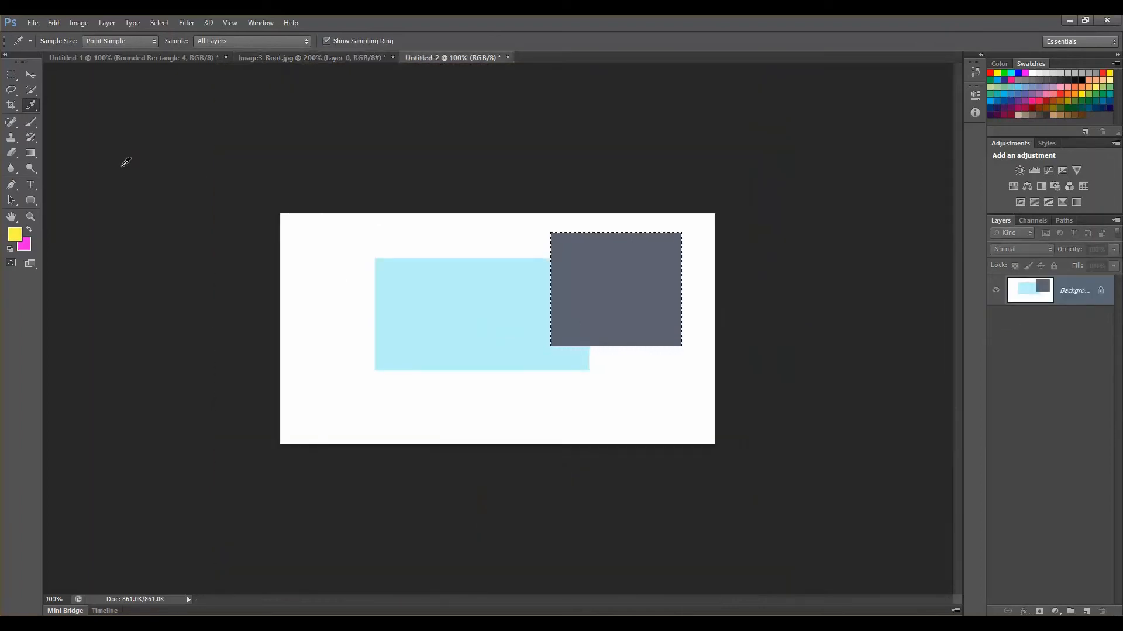
right_click(11, 76)
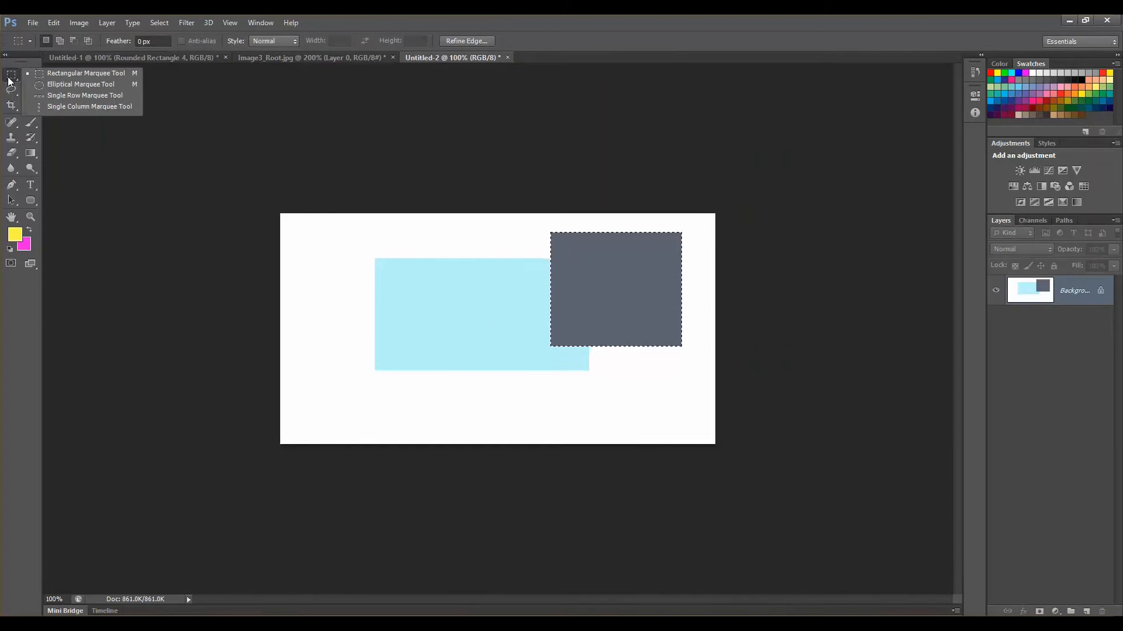
left_click(45, 86)
left_click(319, 250)
left_click_drag(319, 249, 434, 385)
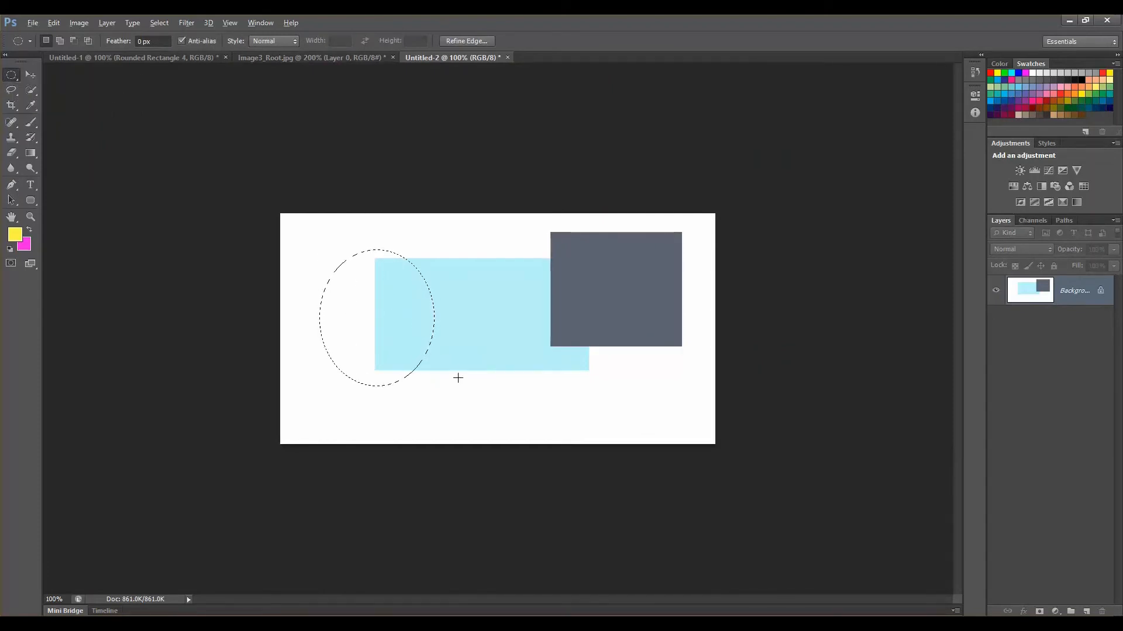
key("alt+BackSpace")
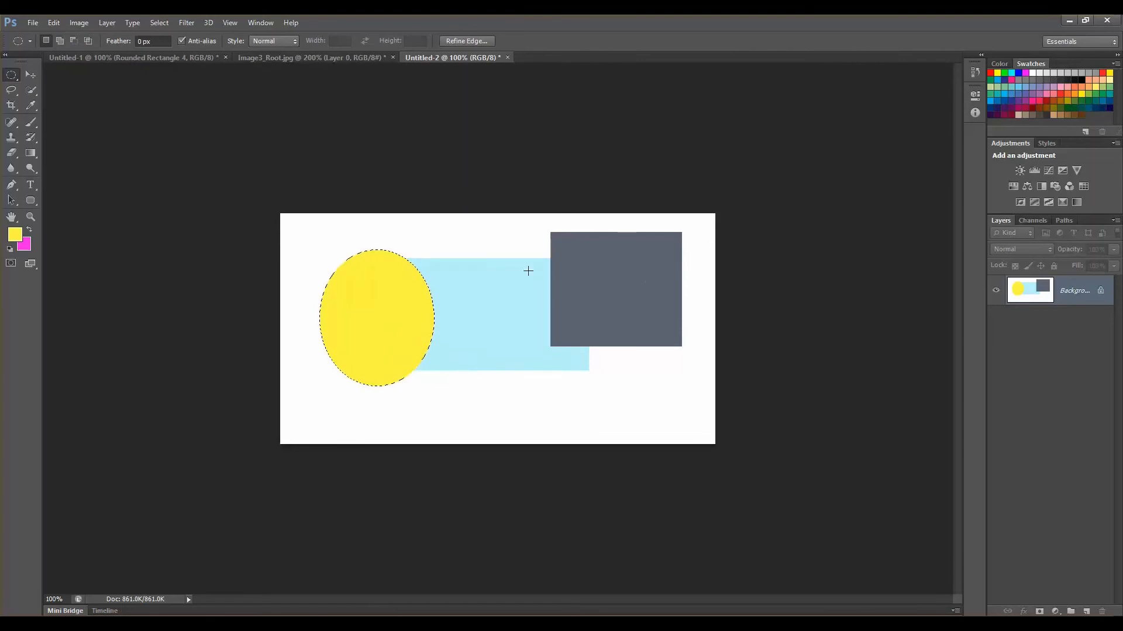
Return to Image3_Root.jpg and pick the dark shirt collar color again with the Eyedropper.
left_click(380, 55)
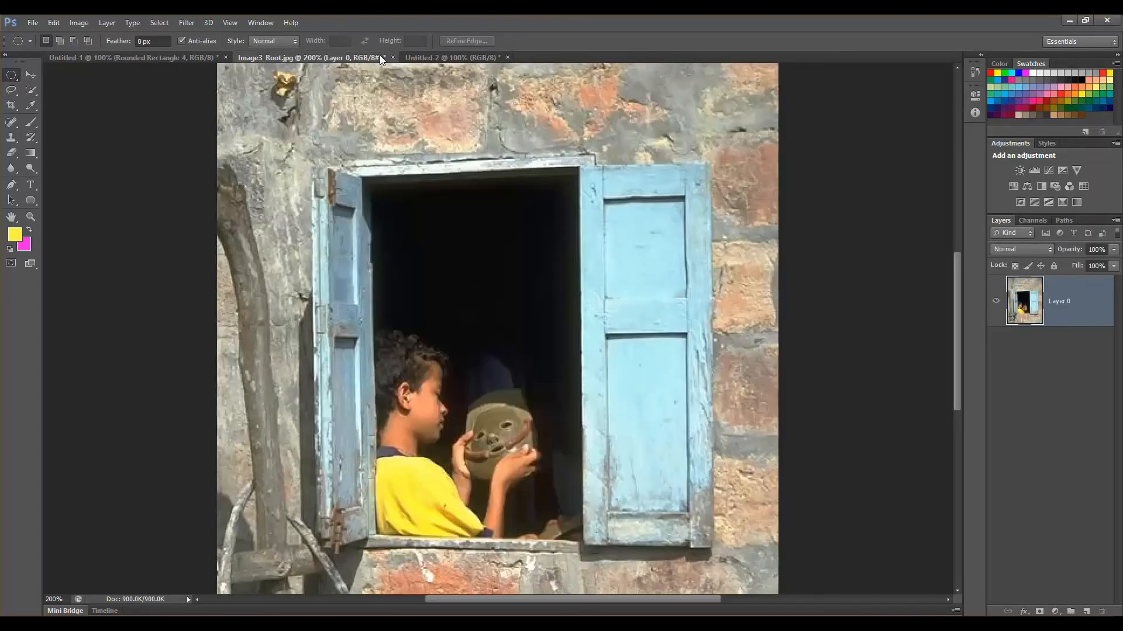
left_click(31, 105)
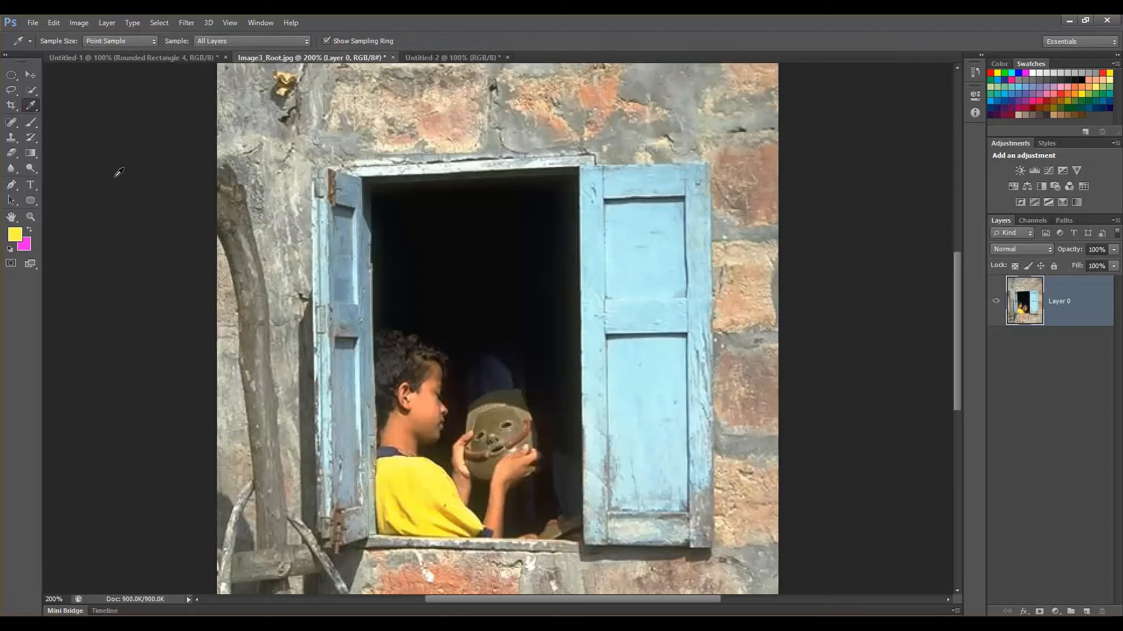
left_click(393, 449)
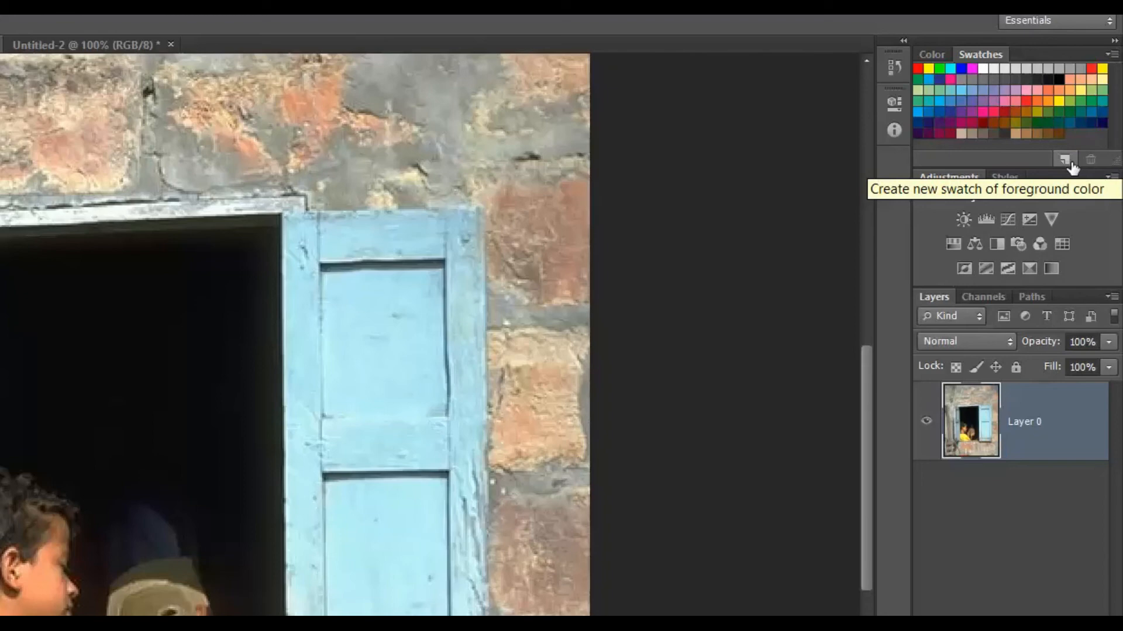
Save the foreground color as a new swatch named "My Color".
left_click(1066, 160)
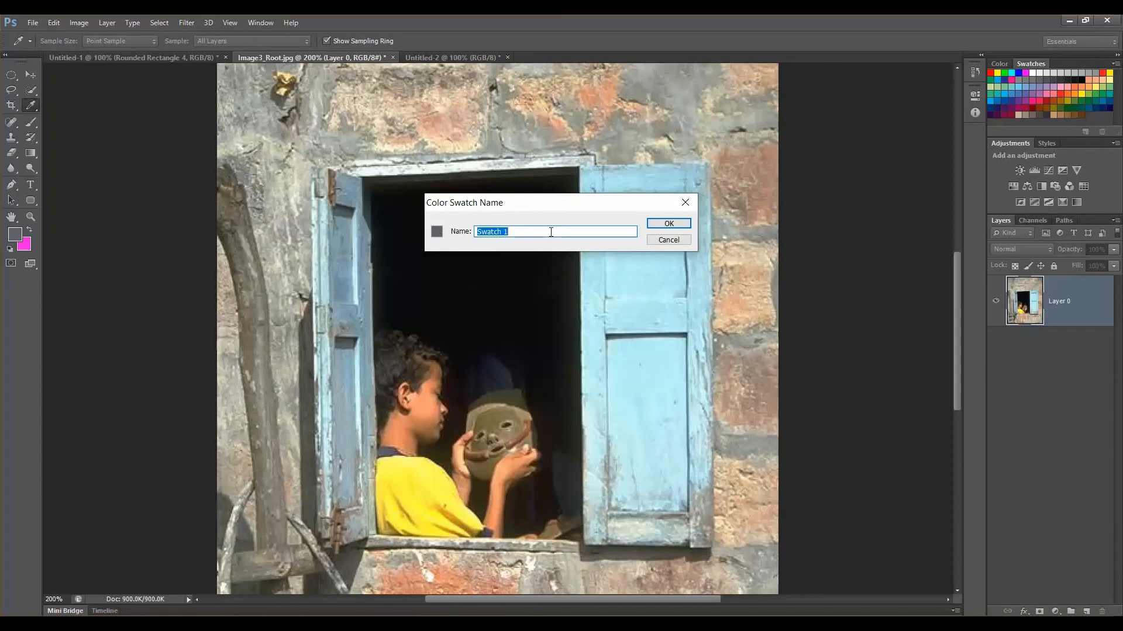
key("BackSpace")
type("My Color")
key("Return")
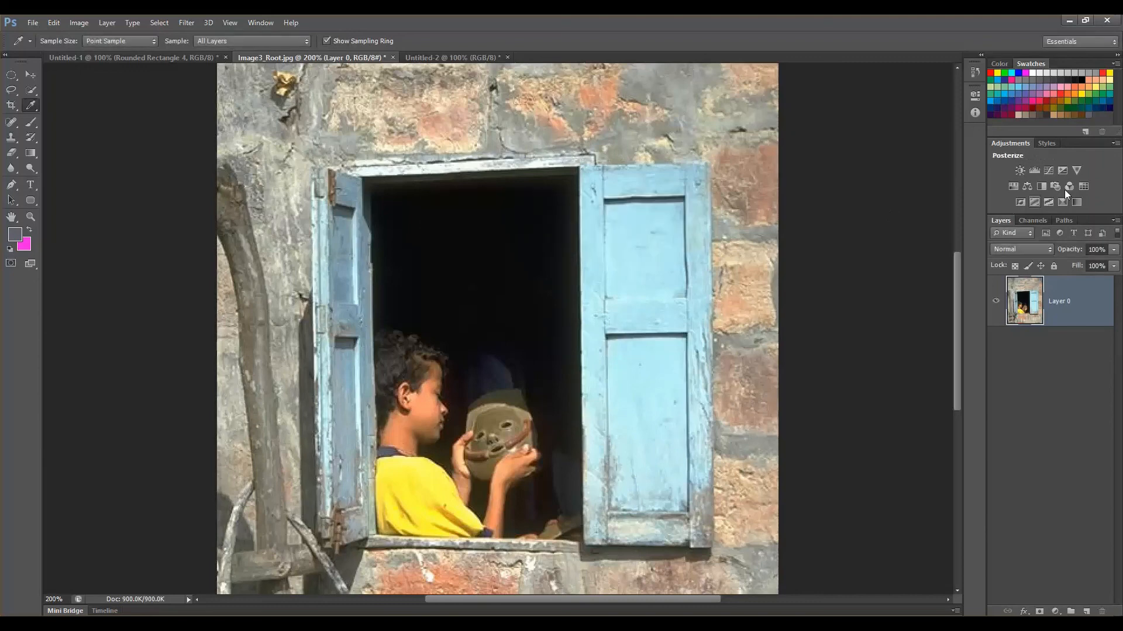
left_click(1086, 117)
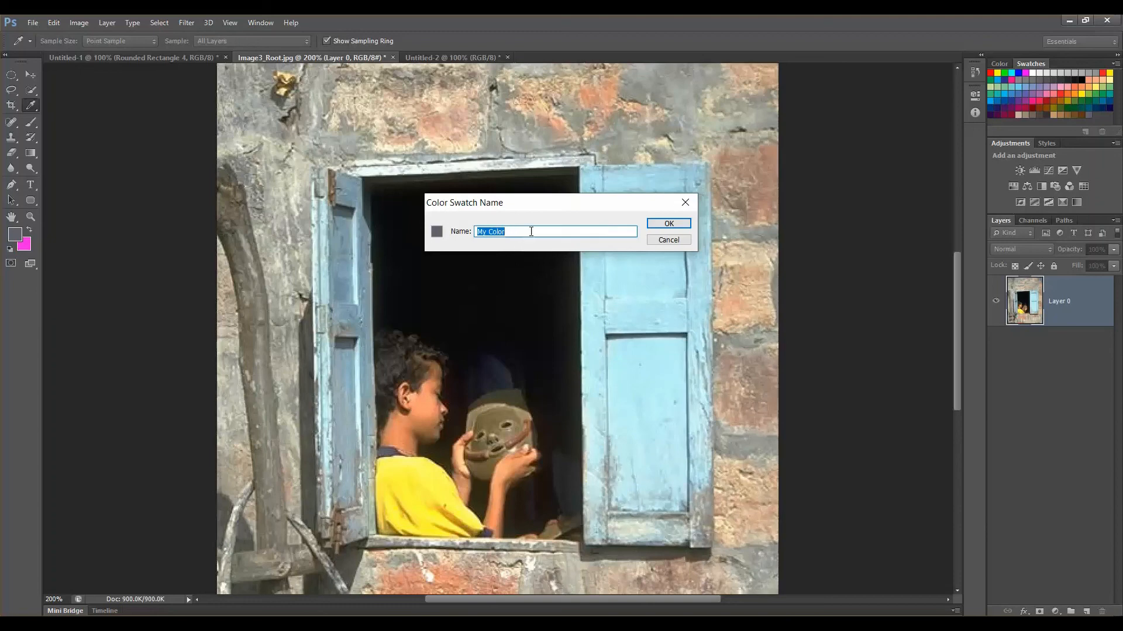
left_click(686, 202)
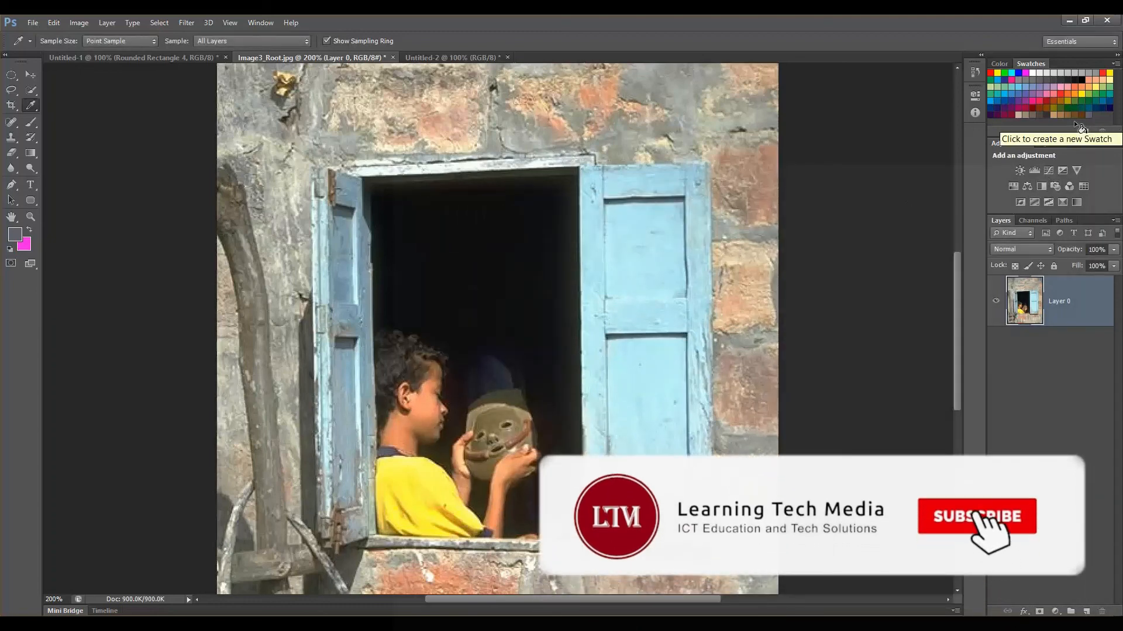